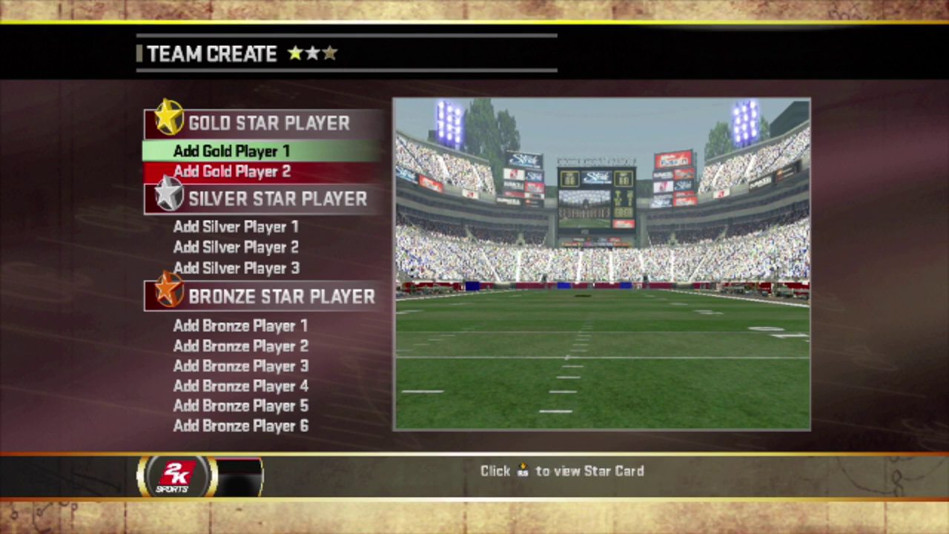
pyautogui.press('Down')
pyautogui.press('Down')
pyautogui.press('Up')
pyautogui.press('Up')
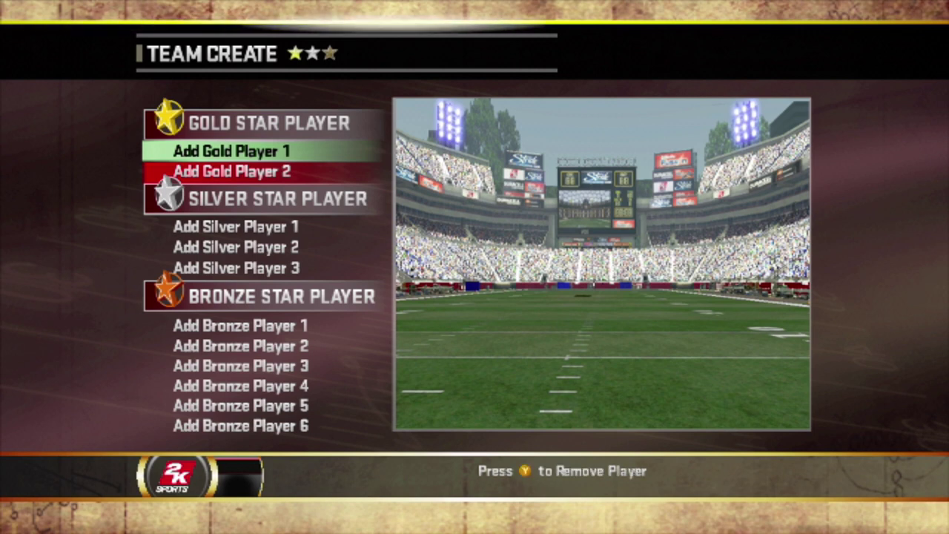
# Auto-select the new team's All-Pro players and fill the roster with the Balanced offensive line setting.
pyautogui.press('Return')
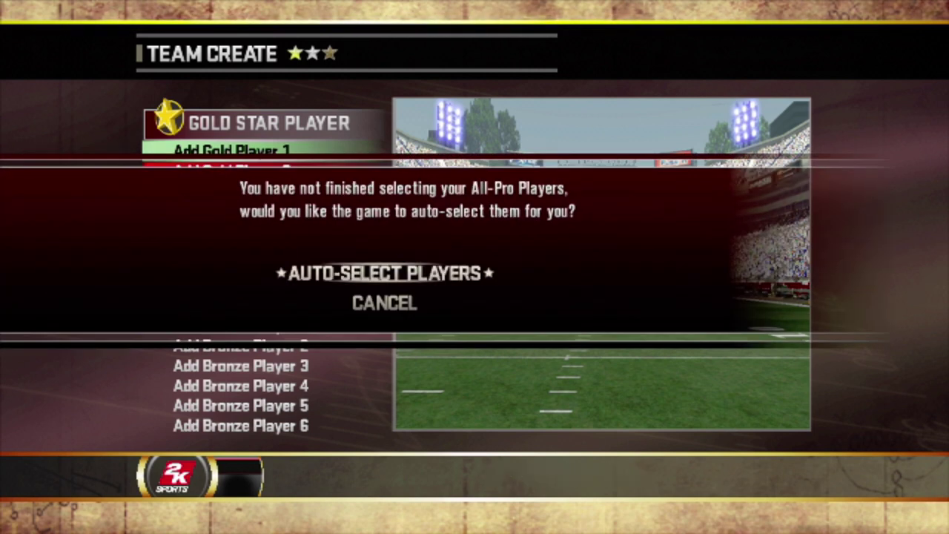
pyautogui.press('Return')
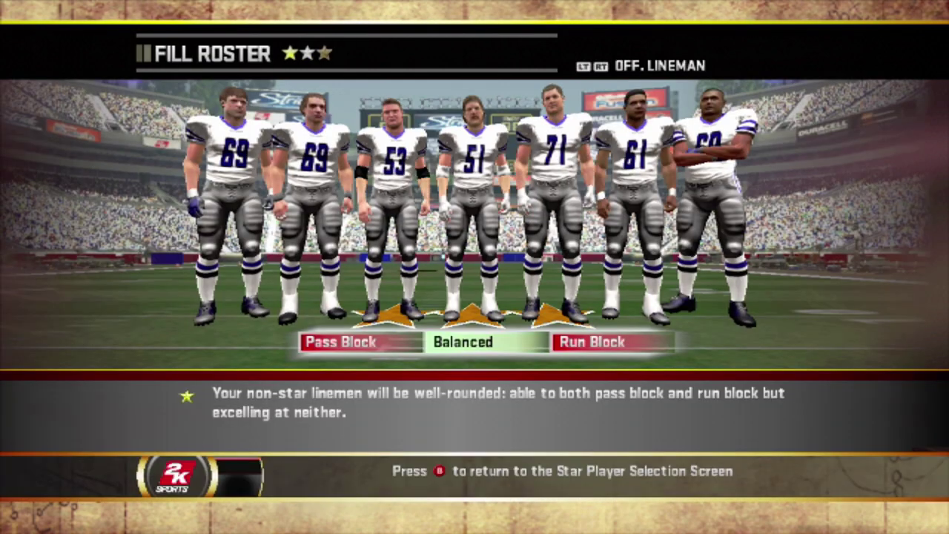
pyautogui.press('Return')
# Choose the Bison logo from the generic logos and finish creating the team.
pyautogui.press('pagedown')
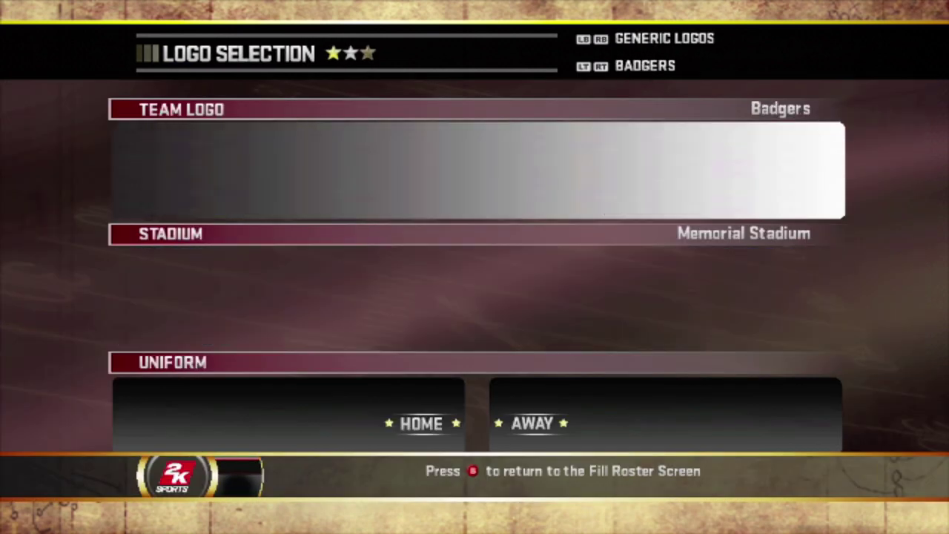
pyautogui.press('pagedown')
pyautogui.press('pagedown')
pyautogui.press('pagedown')
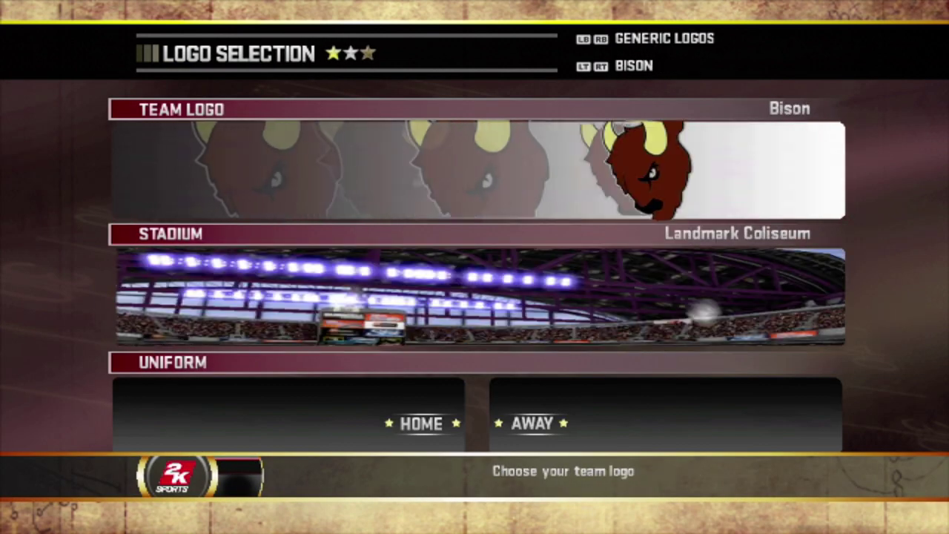
pyautogui.press('pageup')
pyautogui.press('Return')
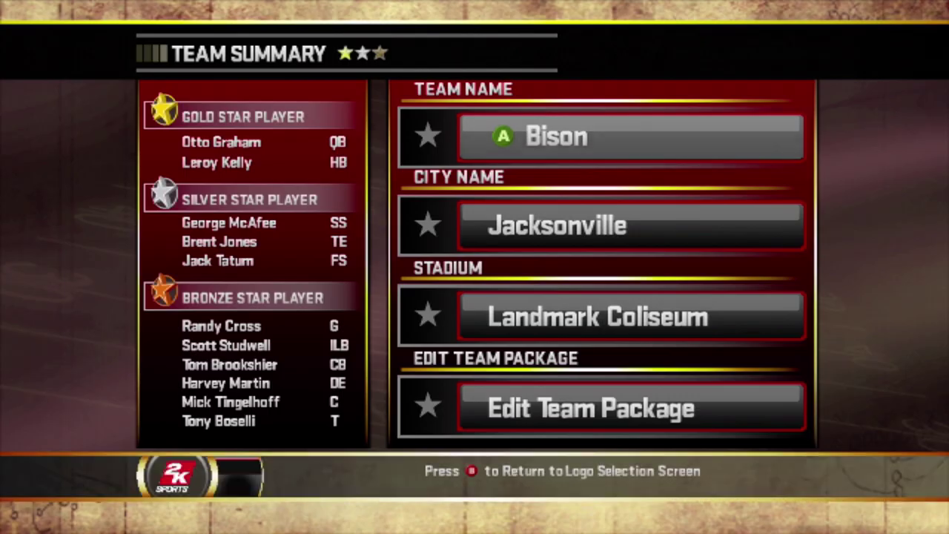
pyautogui.press('Return')
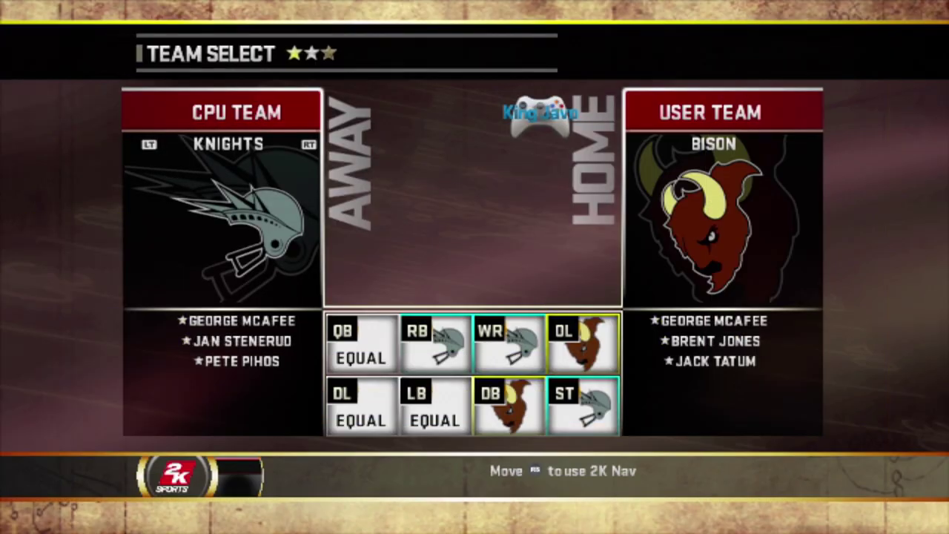
# Start a second new team, auto-select its All-Pro players and accept the default roster fill.
pyautogui.press('Escape')
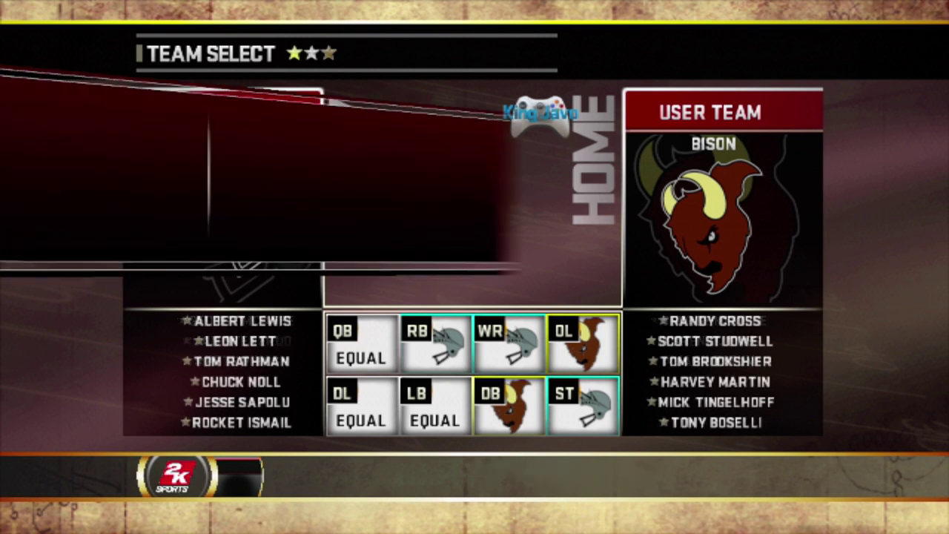
pyautogui.press('Down')
pyautogui.press('Return')
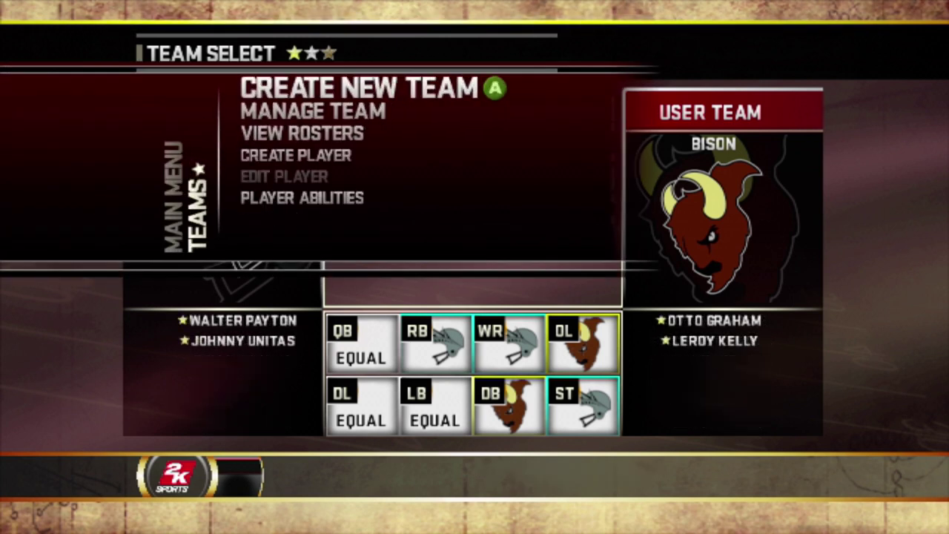
pyautogui.press('Return')
pyautogui.press('Return')
pyautogui.press('Return')
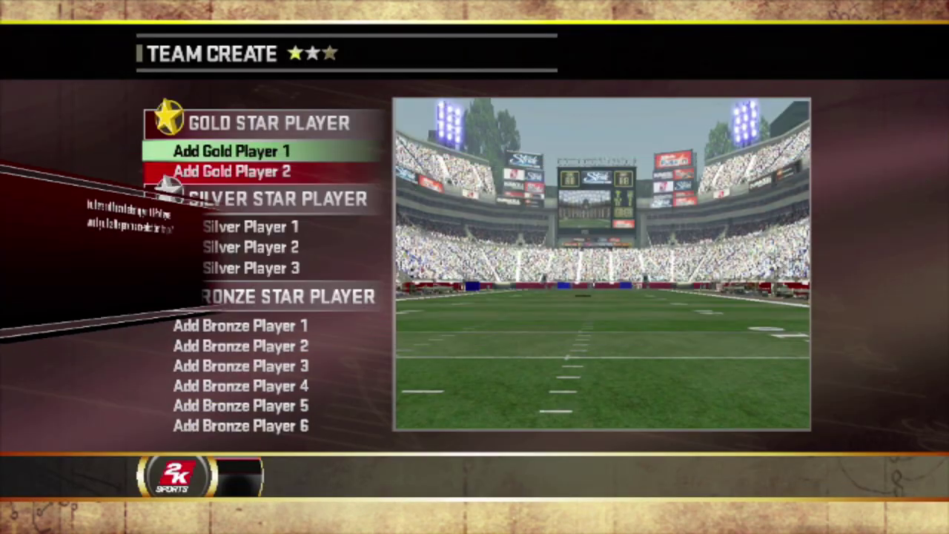
pyautogui.press('Return')
# Give the team the Atoms logo from the generic logos and finish creating it.
pyautogui.press('pagedown')
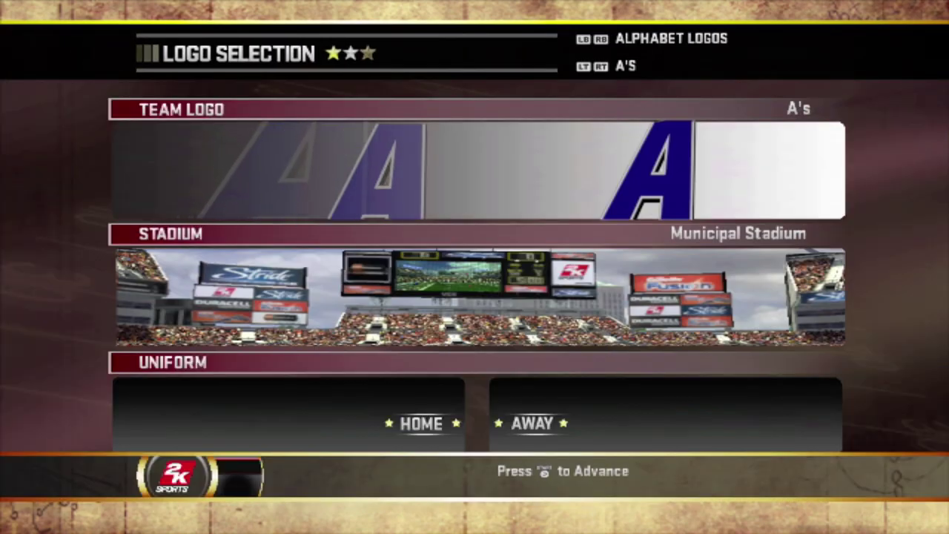
pyautogui.press('pagedown')
pyautogui.press('Return')
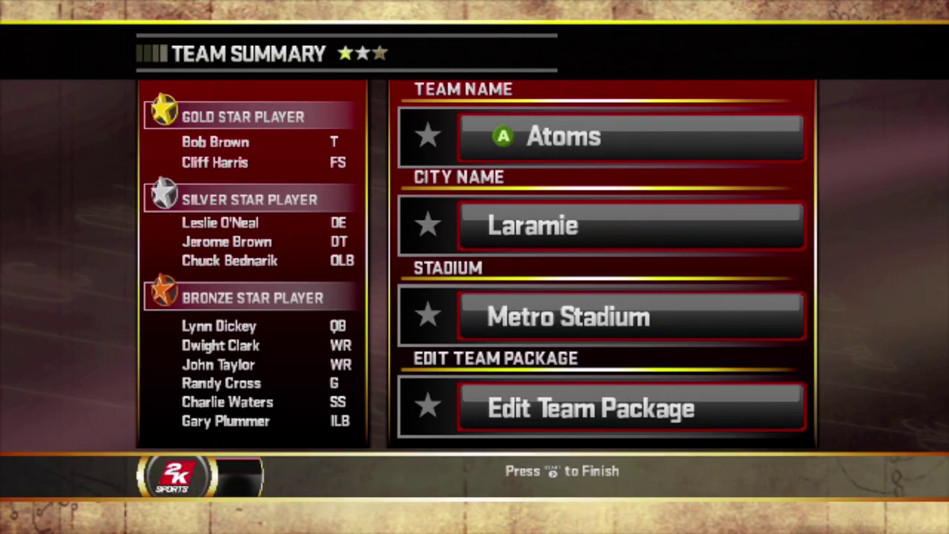
pyautogui.press('Return')
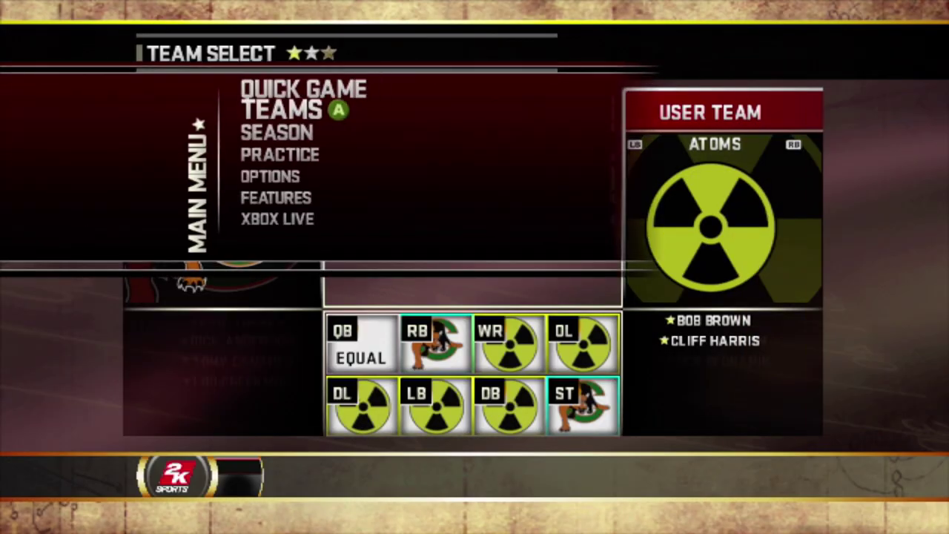
# Start a third new team with auto-selected All-Pro players and the Balanced offensive line roster fill.
pyautogui.press('Return')
pyautogui.press('Return')
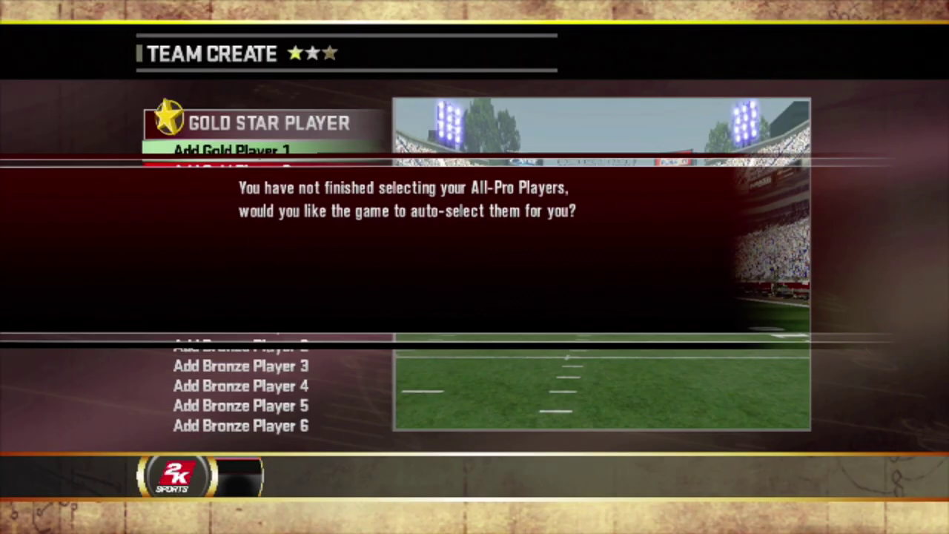
pyautogui.press('Return')
pyautogui.press('Return')
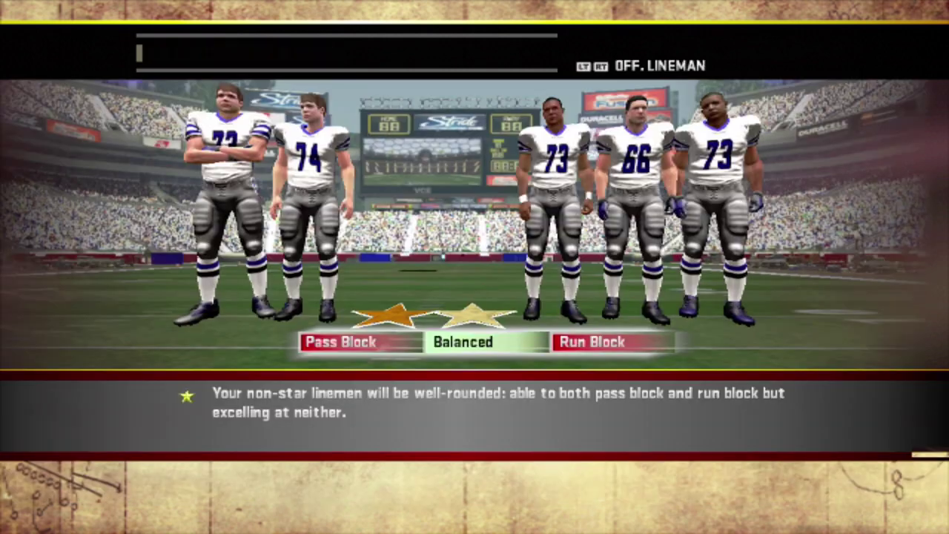
pyautogui.press('Return')
# Choose the Bulldogs logo from the generic logos and finish the team.
pyautogui.press('pagedown')
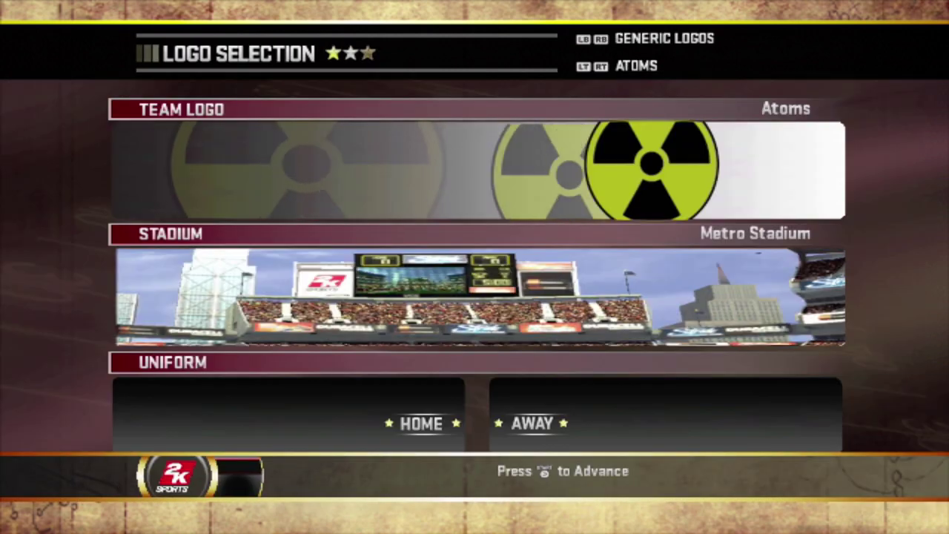
pyautogui.press('Right')
pyautogui.press('Right')
pyautogui.press('Right')
pyautogui.press('Right')
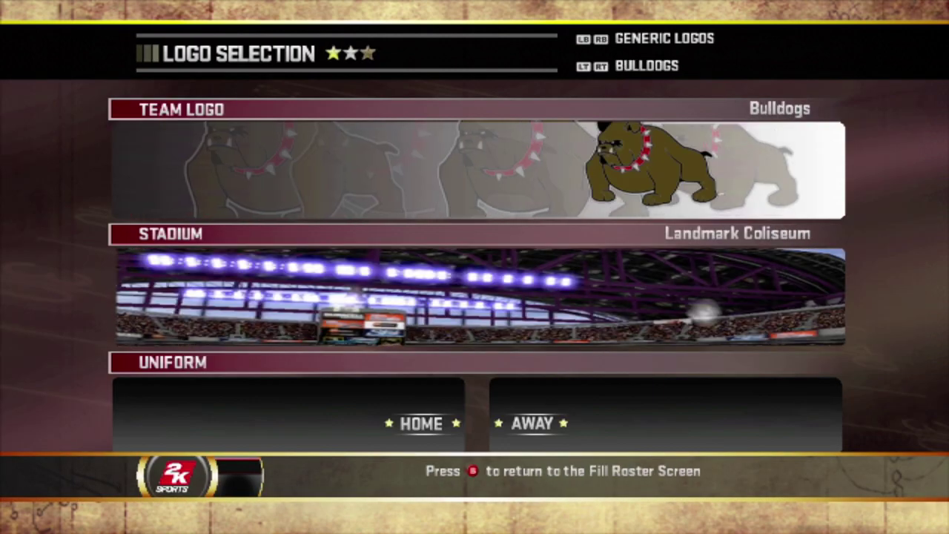
pyautogui.press('Return')
pyautogui.press('Return')
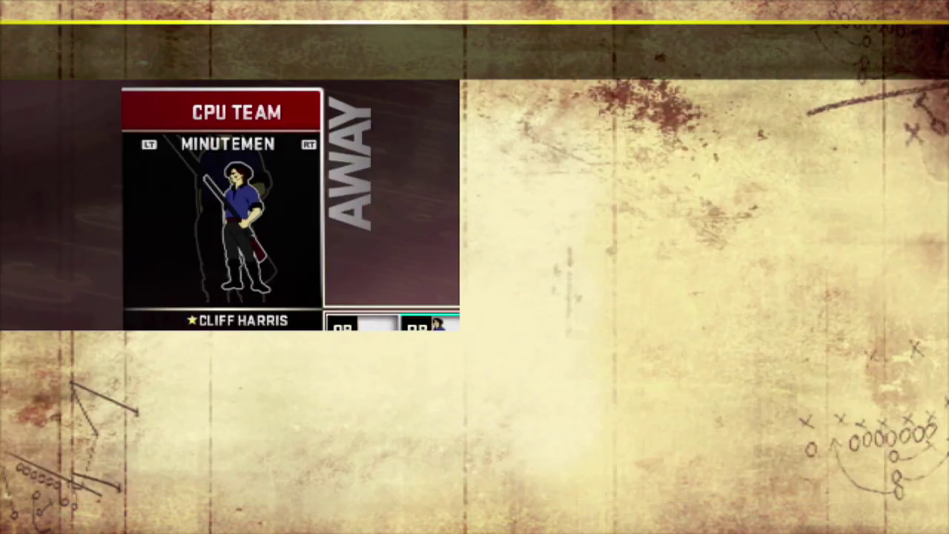
pyautogui.press('Return')
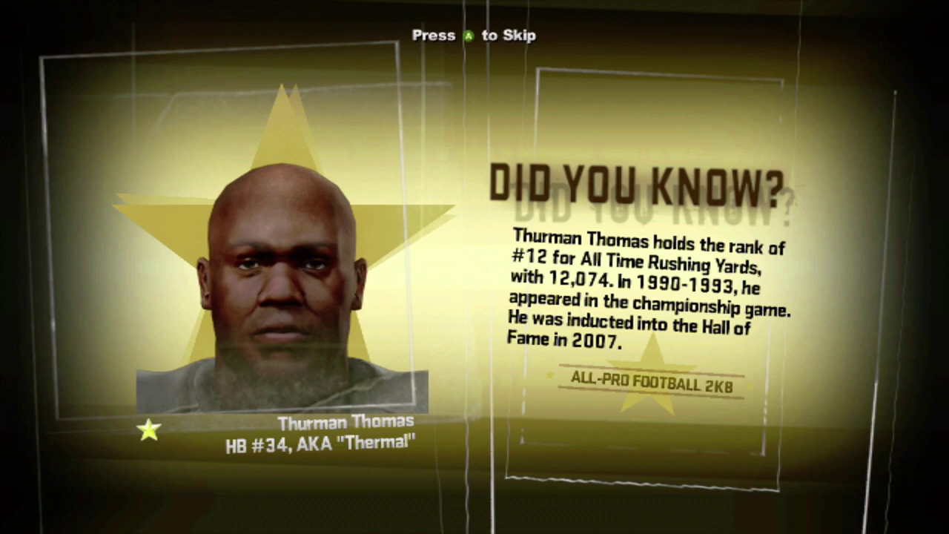
pyautogui.press('Escape')
pyautogui.press('Up')
pyautogui.press('Return')
pyautogui.press('Down')
pyautogui.press('Return')
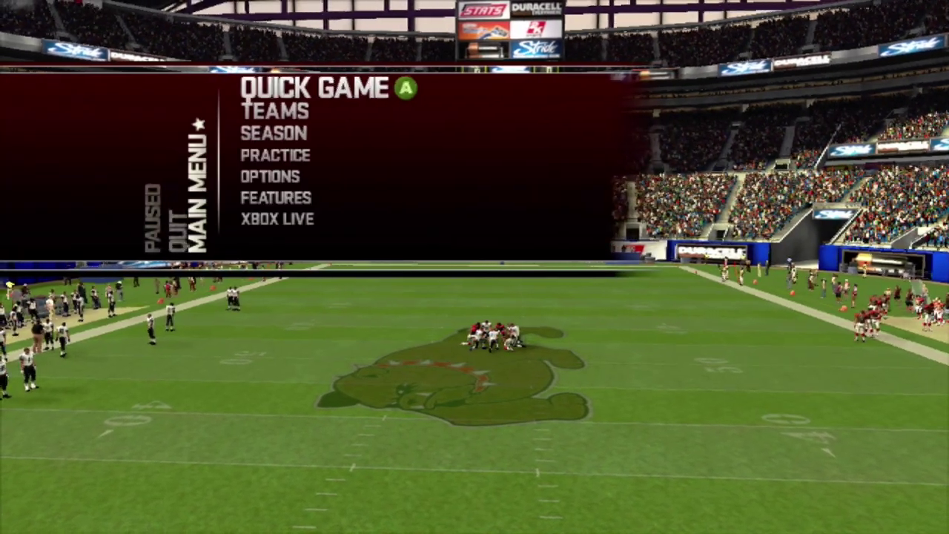
pyautogui.press('Return')
pyautogui.press('Down')
pyautogui.press('Return')
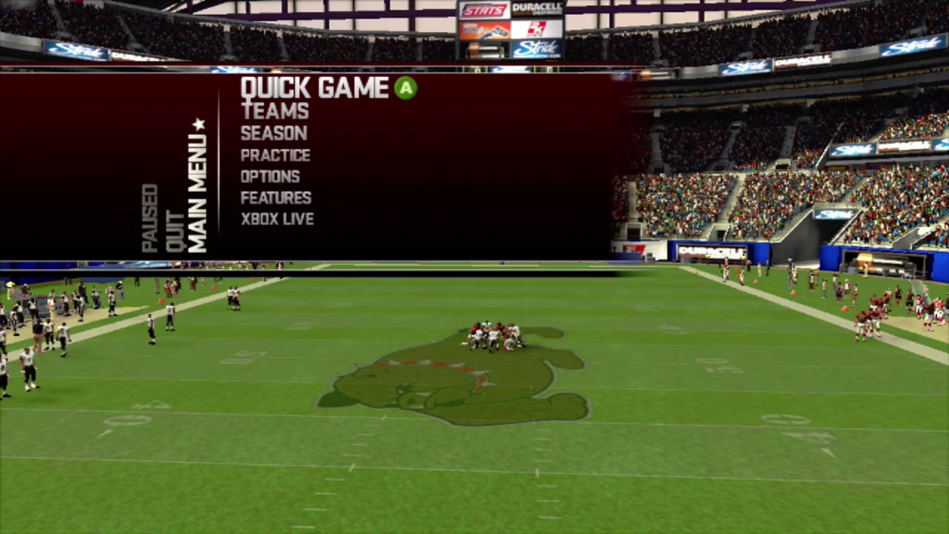
# Start a fourth new team and have the game auto-select its All-Pro players.
pyautogui.press('Right')
pyautogui.press('Down')
pyautogui.press('Return')
pyautogui.press('Return')
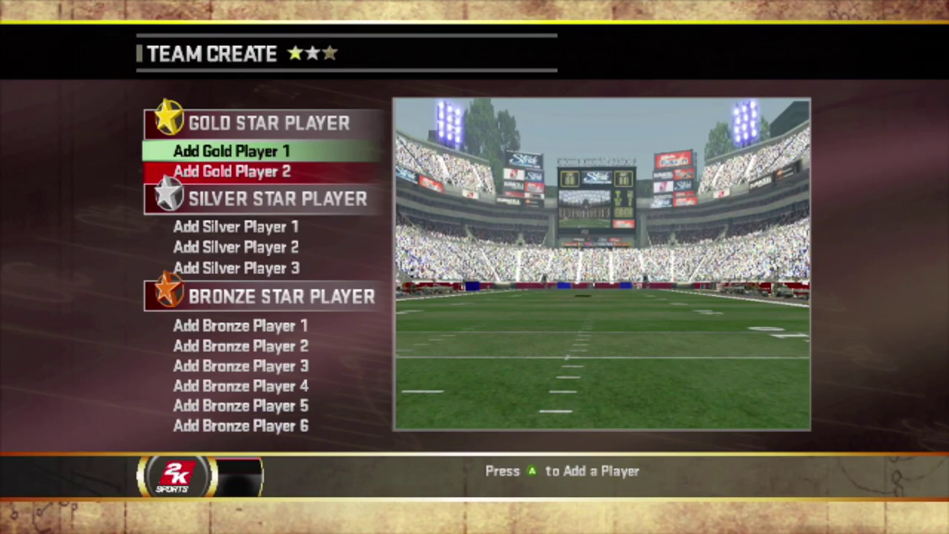
pyautogui.press('Escape')
pyautogui.press('Return')
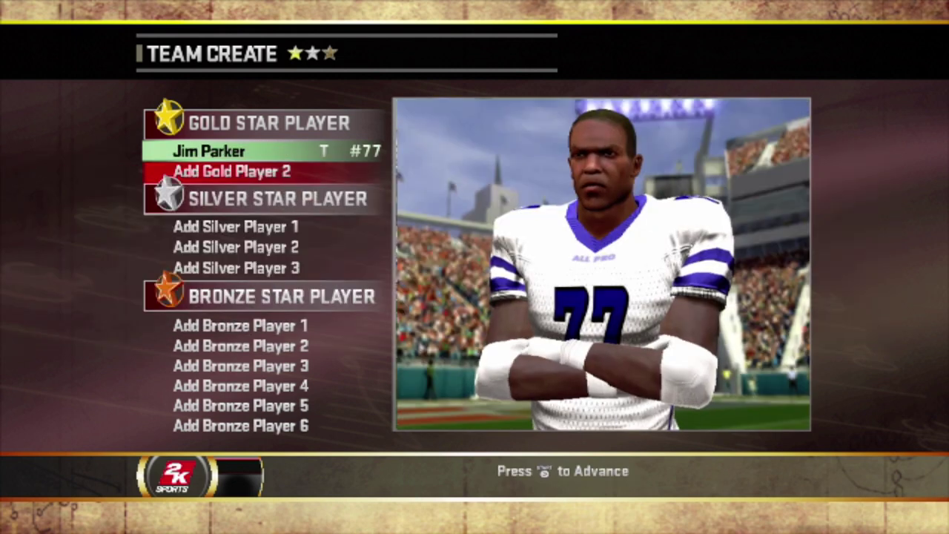
# Accept the default roster fill, use the A's logo from the alphabet logos and finish the team.
pyautogui.press('Return')
pyautogui.press('Return')
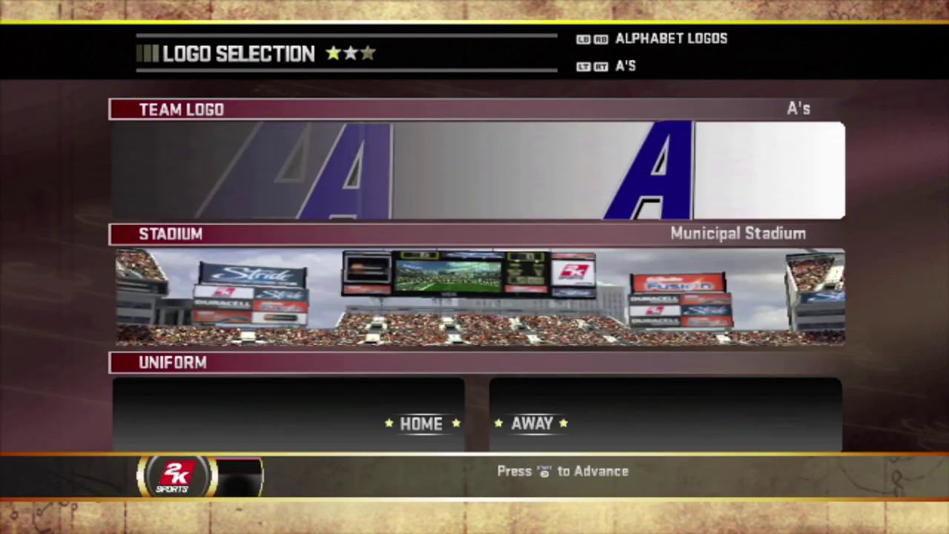
pyautogui.press('Return')
pyautogui.press('Return')
# View the list of created teams offered for team management, and return to the team options.
pyautogui.press('Escape')
pyautogui.press('Down')
pyautogui.press('Return')
pyautogui.press('Down')
pyautogui.press('Return')
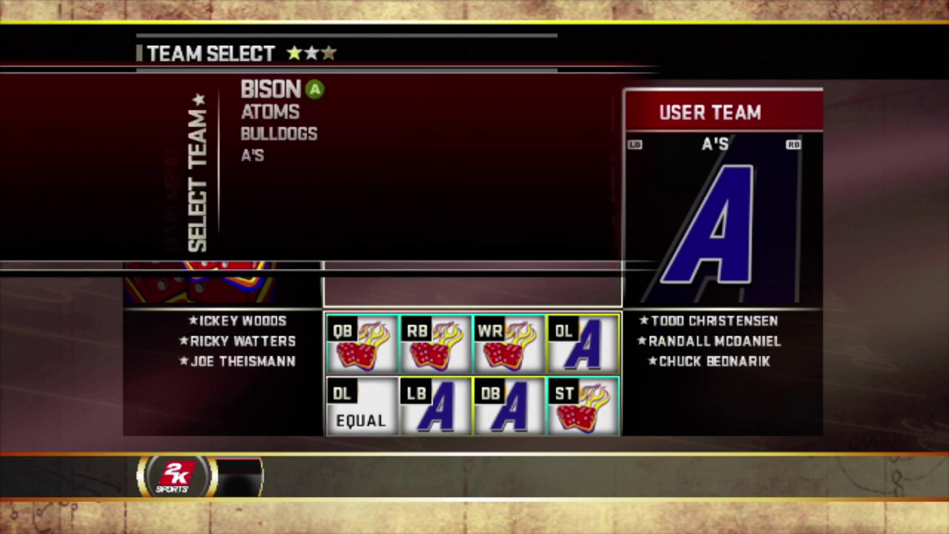
pyautogui.press('Escape')
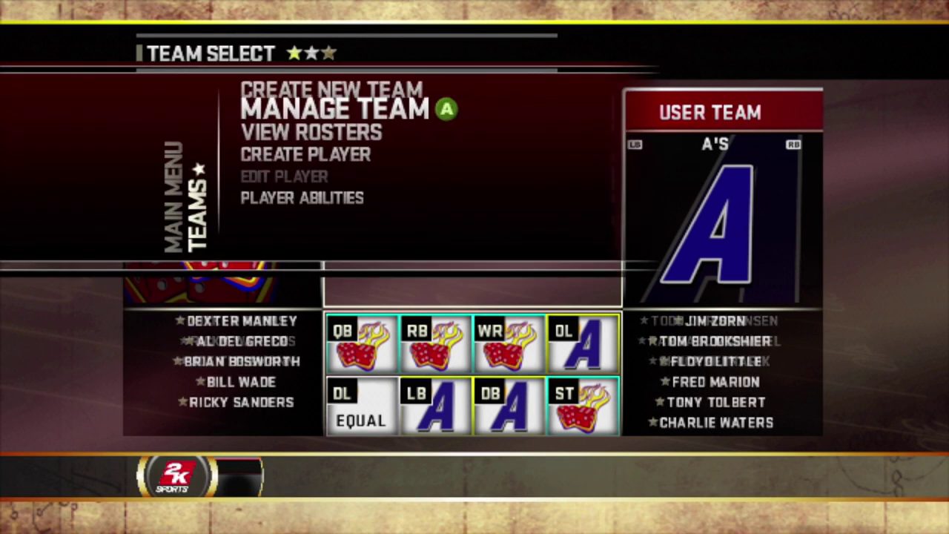
# Start a fifth new team with auto-selected All-Pro players and the default roster fill.
pyautogui.press('Up')
pyautogui.press('Return')
pyautogui.press('Return')
pyautogui.press('Return')
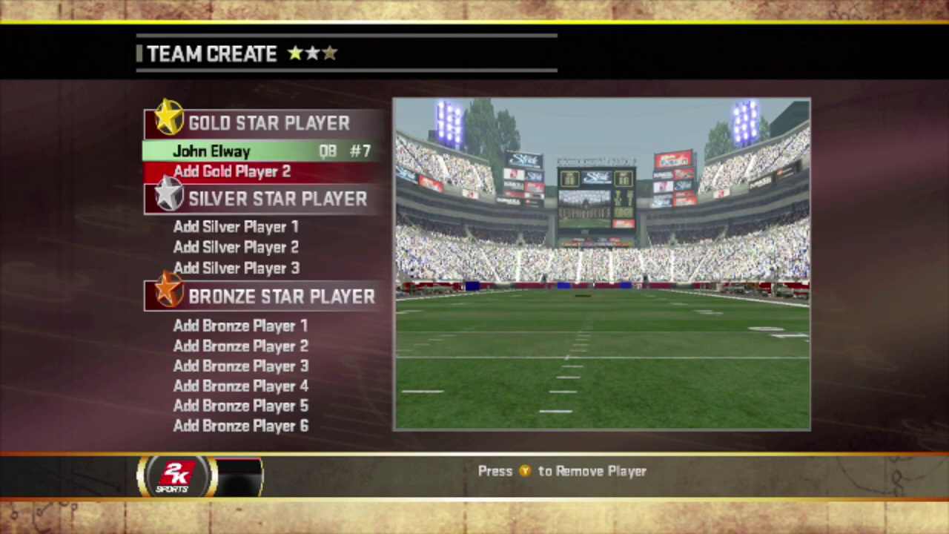
pyautogui.press('Return')
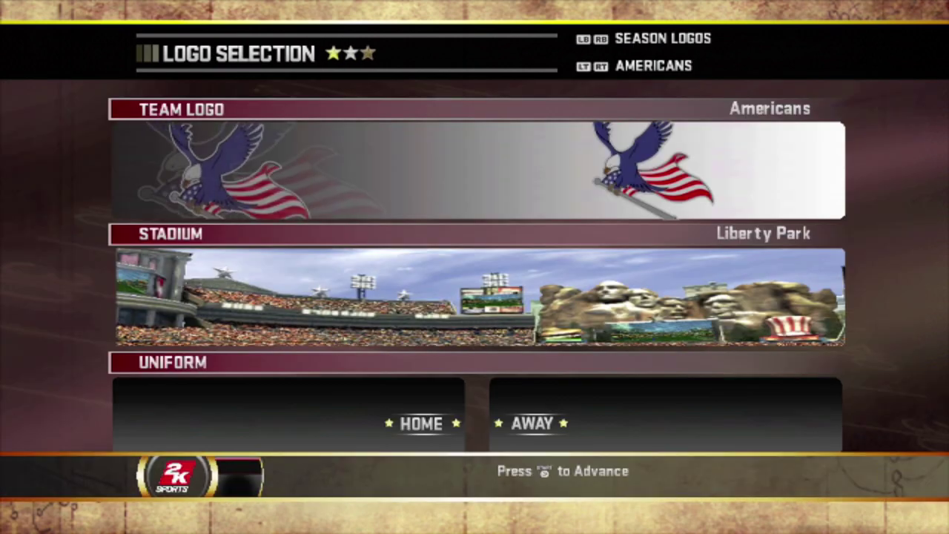
# Pick the Dinos logo from the generic logos and finish creating the team.
pyautogui.press('Right')
pyautogui.press('Right')
pyautogui.press('Right')
pyautogui.press('Right')
pyautogui.press('Right')
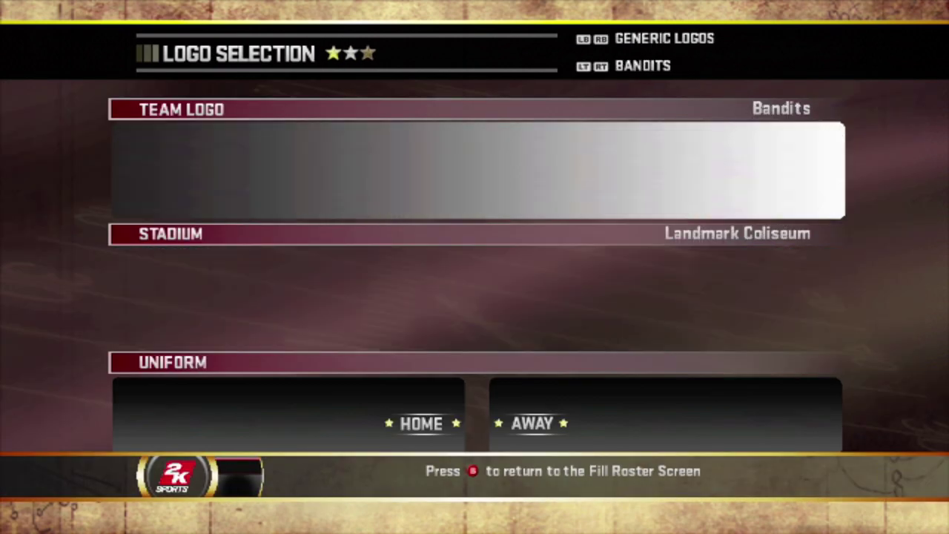
pyautogui.press('Right')
pyautogui.press('Right')
pyautogui.press('Right')
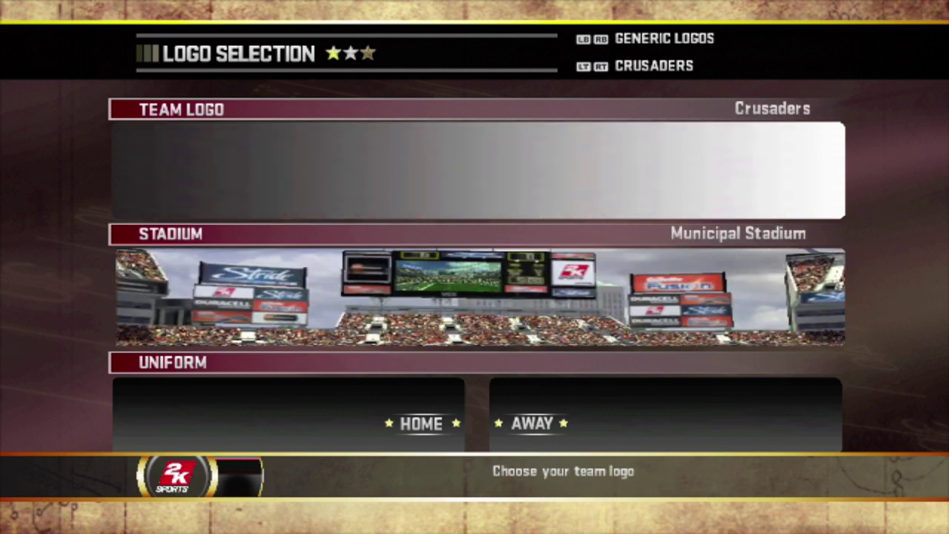
pyautogui.press('Return')
pyautogui.press('Escape')
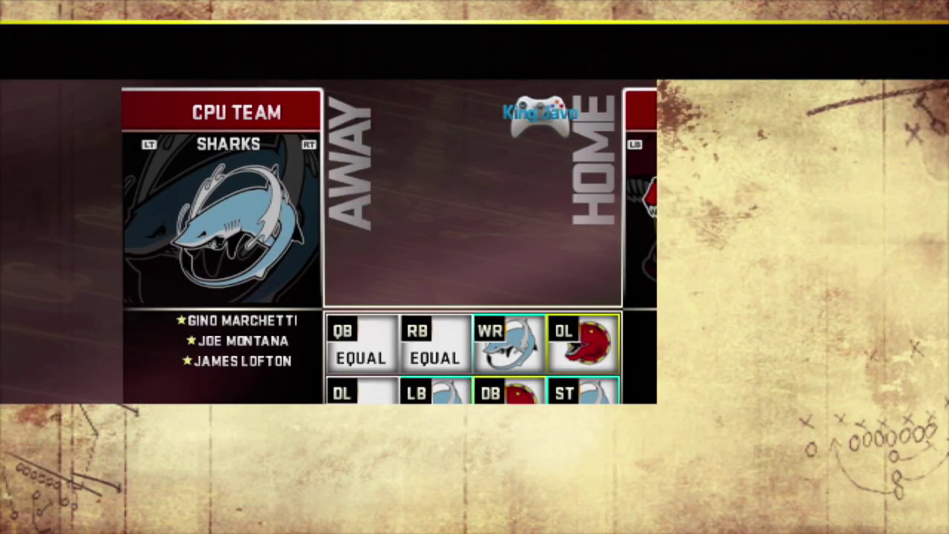
# Start a sixth new team with auto-selected All-Pro players and the default roster fill.
pyautogui.press('Escape')
pyautogui.press('Down')
pyautogui.press('Return')
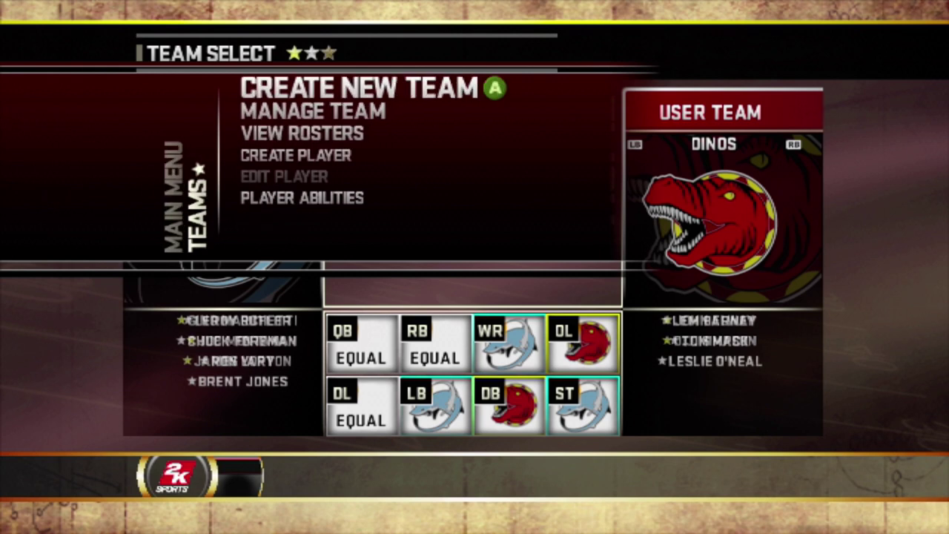
pyautogui.press('Return')
pyautogui.press('Escape')
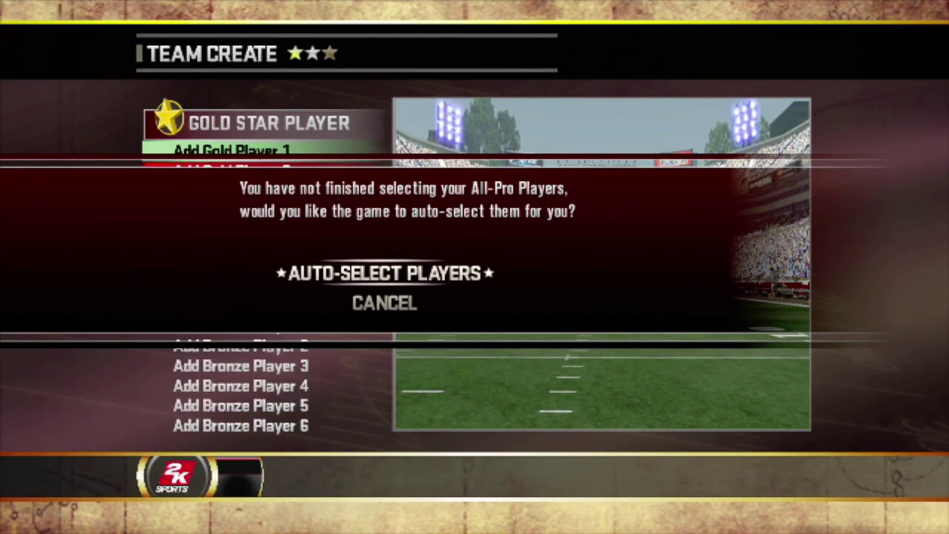
pyautogui.press('Return')
pyautogui.press('Return')
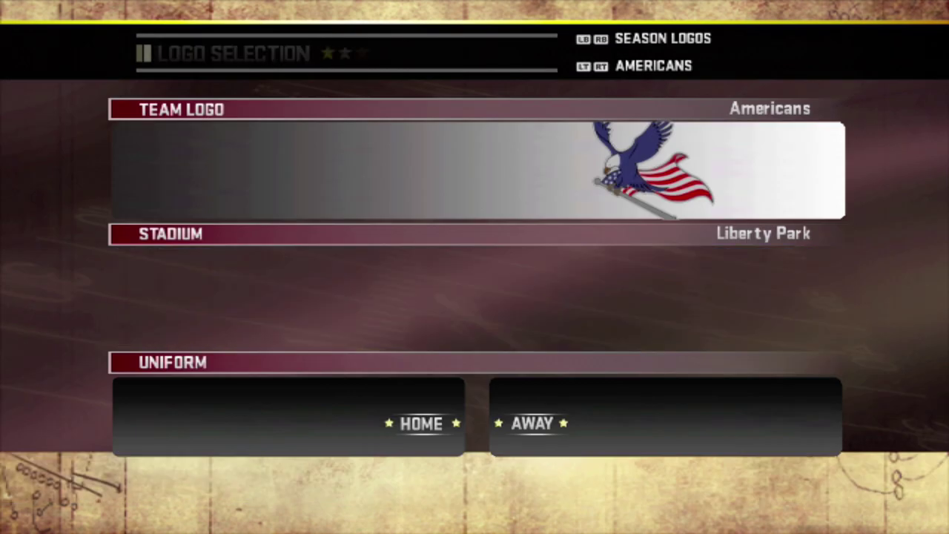
# Pick the Flight logo from the generic logos, finish the team and view the list of created teams.
pyautogui.press('pagedown')
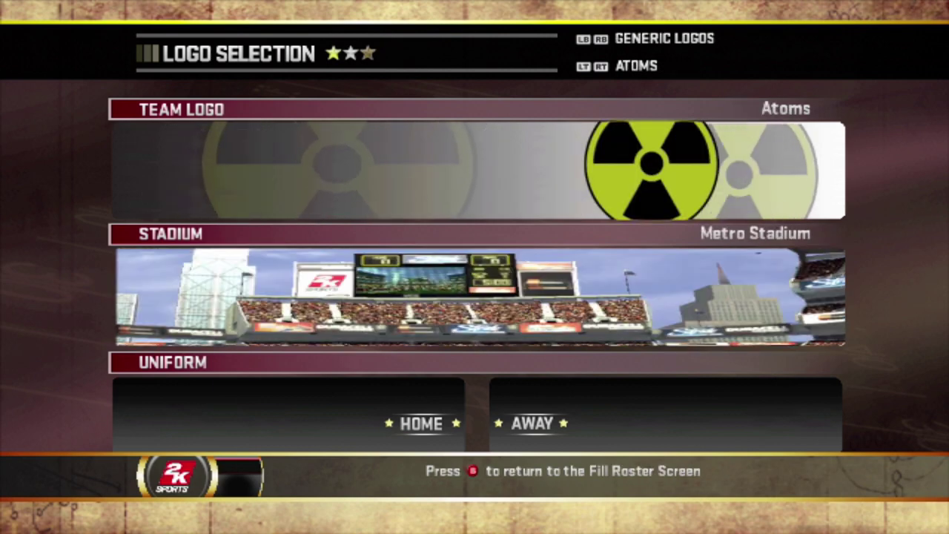
pyautogui.press('Right')
pyautogui.press('Right')
pyautogui.press('Right')
pyautogui.press('Right')
pyautogui.press('Right')
pyautogui.press('Right')
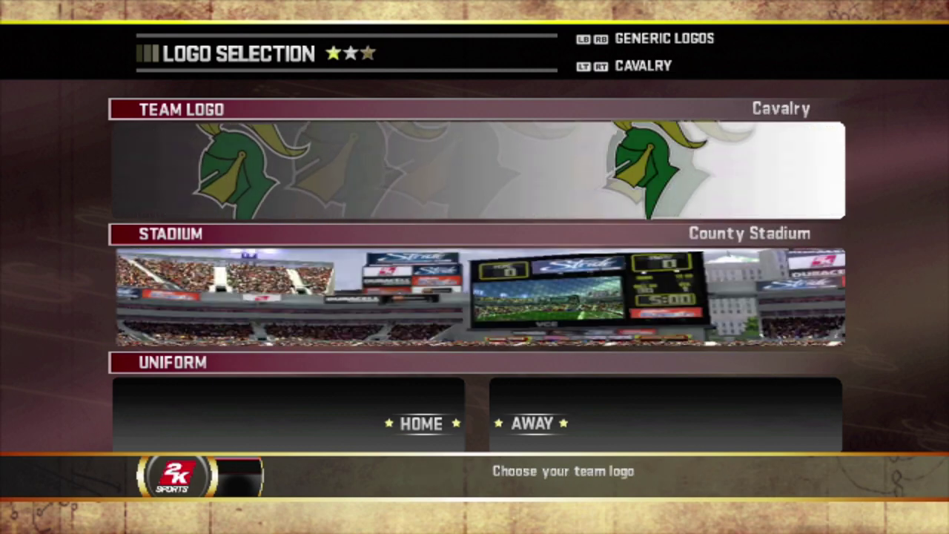
pyautogui.press('Right')
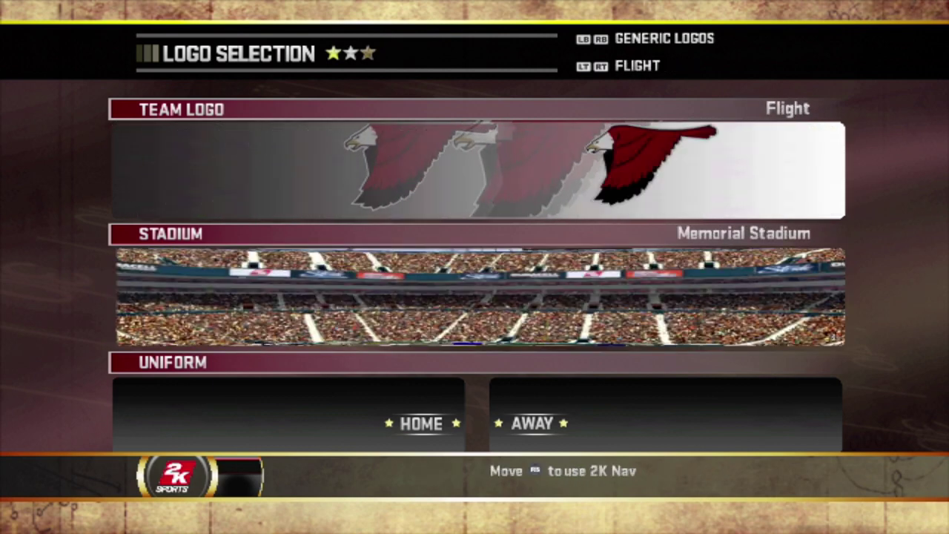
pyautogui.press('Return')
pyautogui.press('Return')
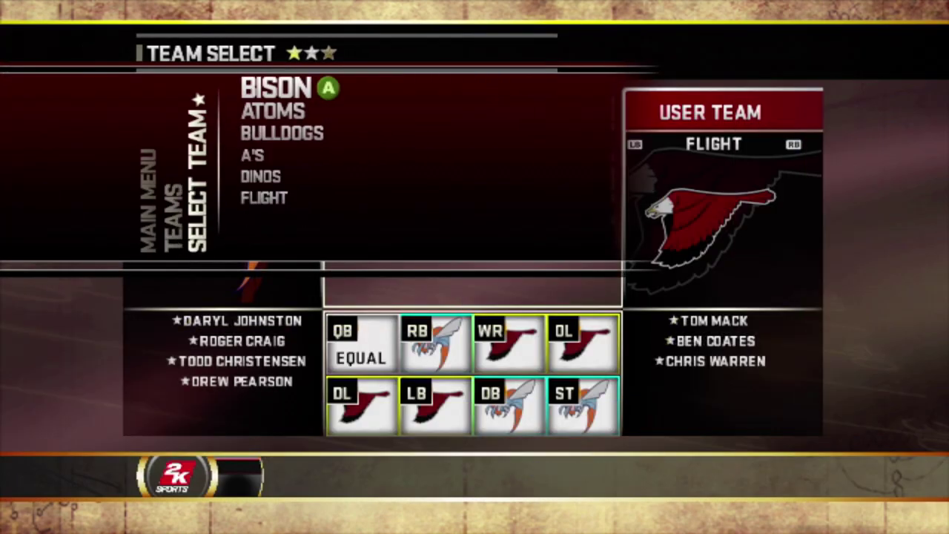
# Leave the team list and start another new team with auto-selected All-Pro players.
pyautogui.press('Escape')
pyautogui.press('Up')
pyautogui.press('Return')
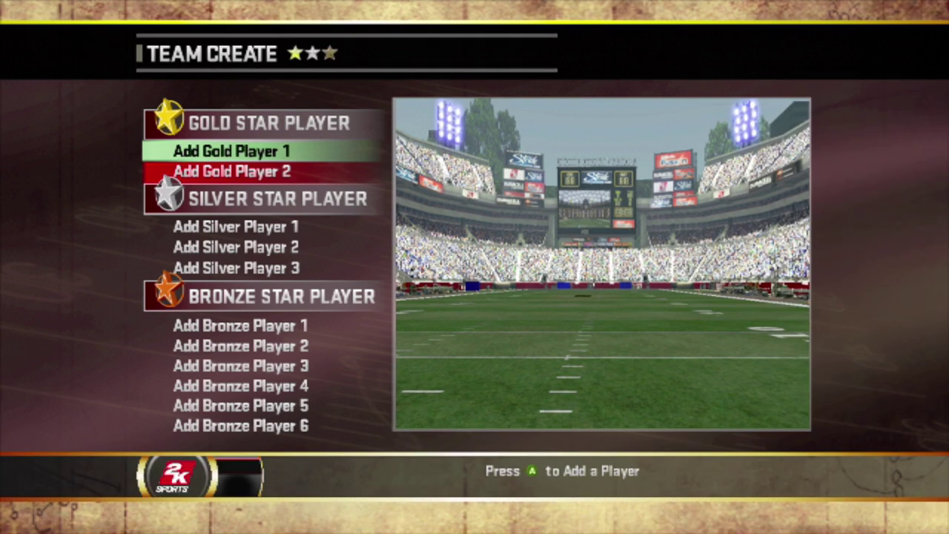
pyautogui.press('Escape')
pyautogui.press('Return')
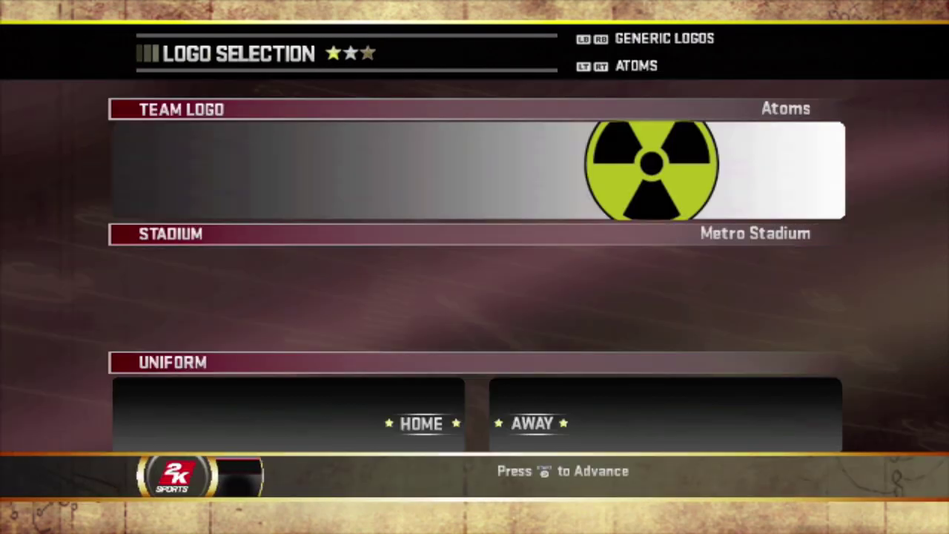
# Pick the Fishermen logo from the generic logos and finish creating the team.
pyautogui.press('Right')
pyautogui.press('Right')
pyautogui.press('Right')
pyautogui.press('Right')
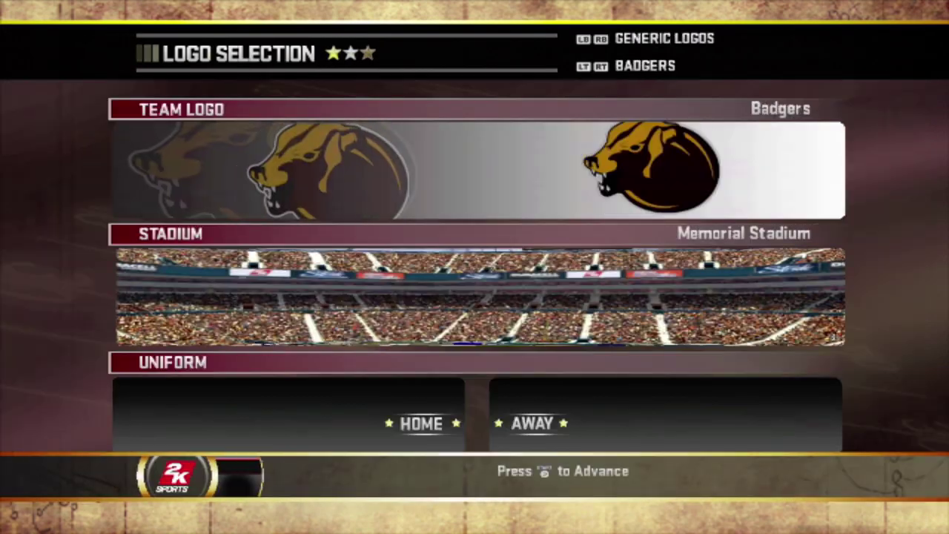
pyautogui.press('Right')
pyautogui.press('Right')
pyautogui.press('Right')
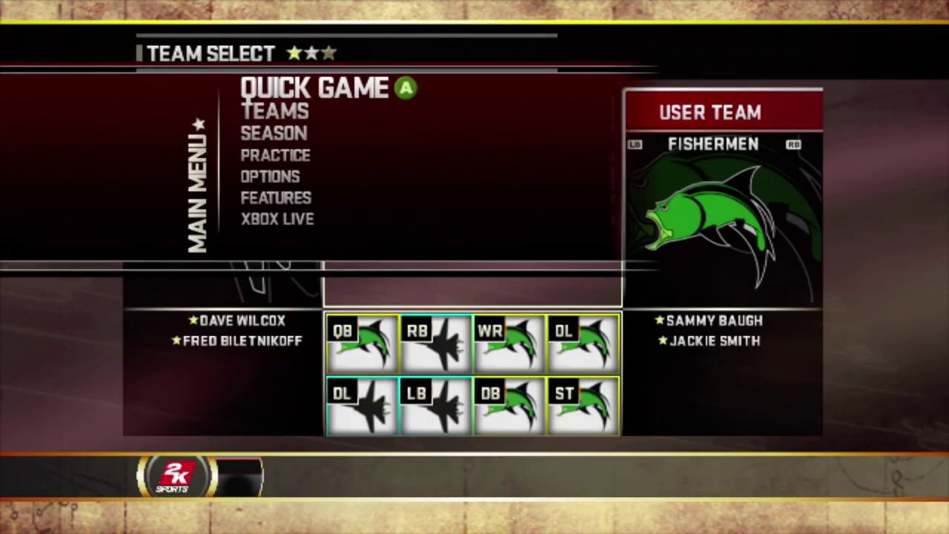
# Look through the created teams offered for team management and return to the main options.
pyautogui.press('Down')
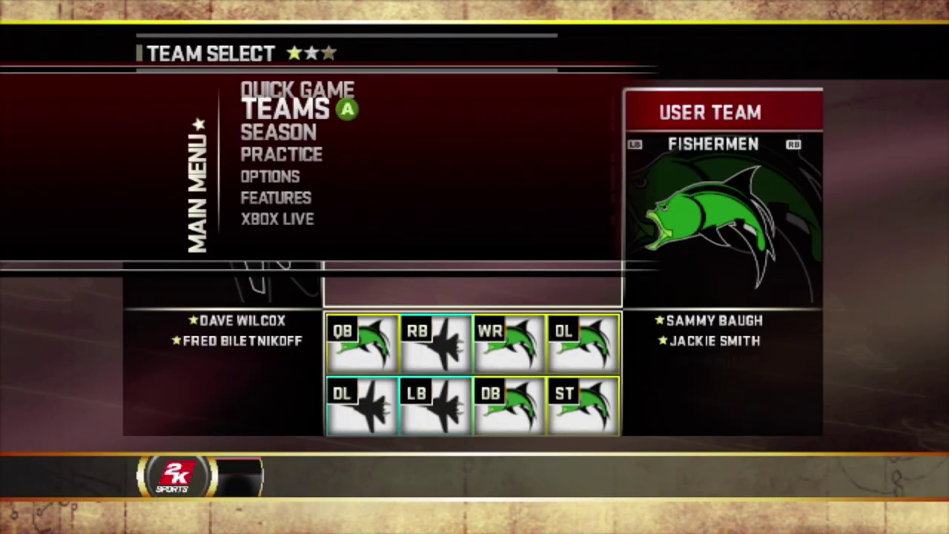
pyautogui.press('Return')
pyautogui.press('Down')
pyautogui.press('Up')
pyautogui.press('Down')
pyautogui.press('Return')
pyautogui.press('Down')
pyautogui.press('Down')
pyautogui.press('Down')
pyautogui.press('Down')
pyautogui.press('Down')
pyautogui.press('Escape')
pyautogui.press('Escape')
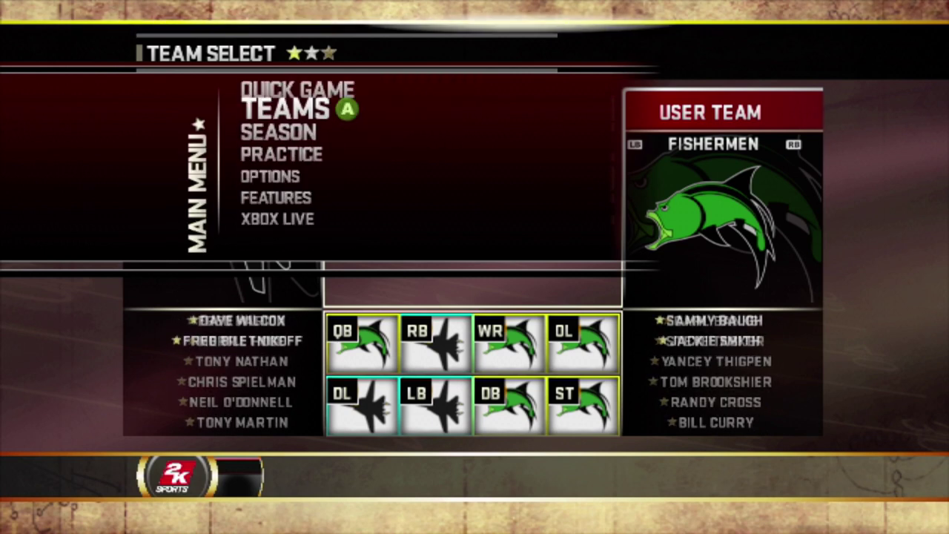
# Go to the game's load and save options and choose to save the roster.
pyautogui.press('Down')
pyautogui.press('Down')
pyautogui.press('Down')
pyautogui.press('Return')
pyautogui.press('Down')
pyautogui.press('Down')
pyautogui.press('Down')
pyautogui.press('Down')
pyautogui.press('Down')
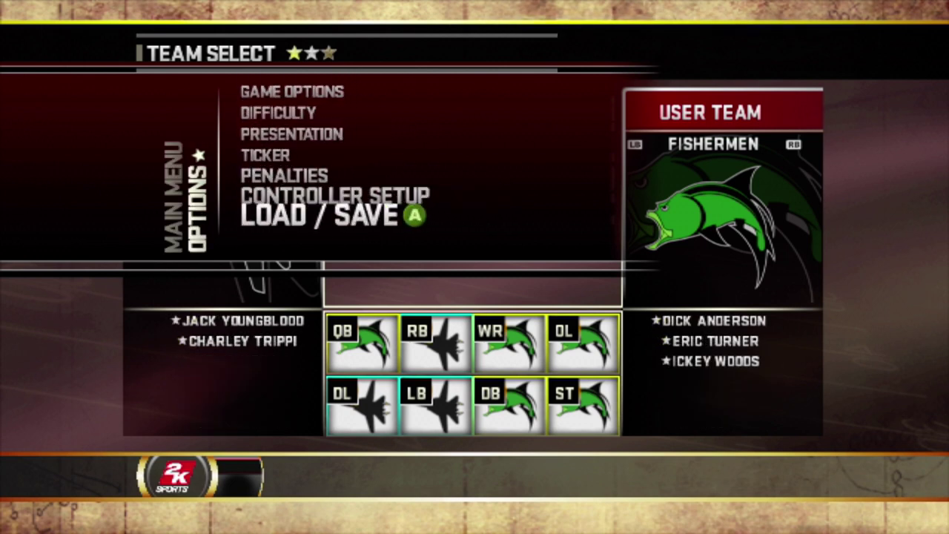
pyautogui.press('Return')
pyautogui.press('Down')
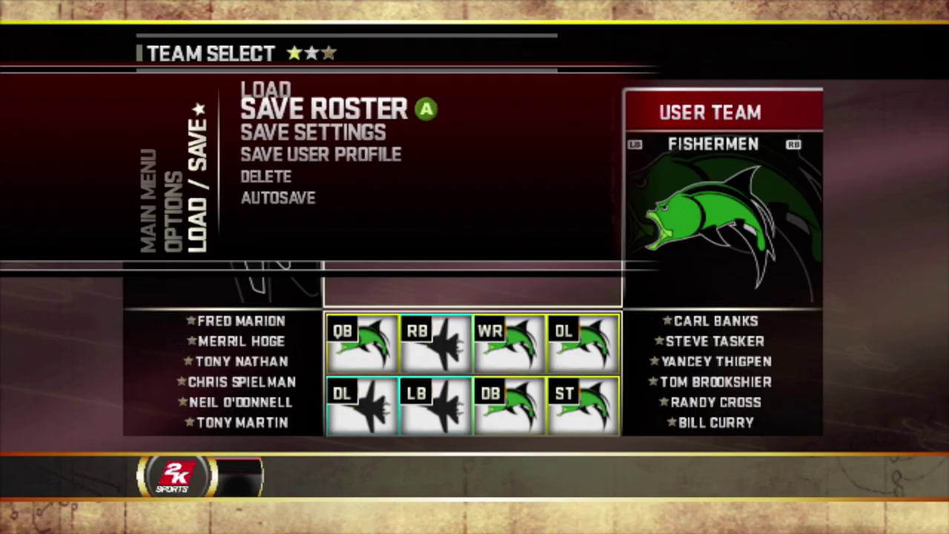
# Save the roster as a new file named Roster on the USB Storage Device and leave the save screen.
pyautogui.press('Return')
pyautogui.press('Down')
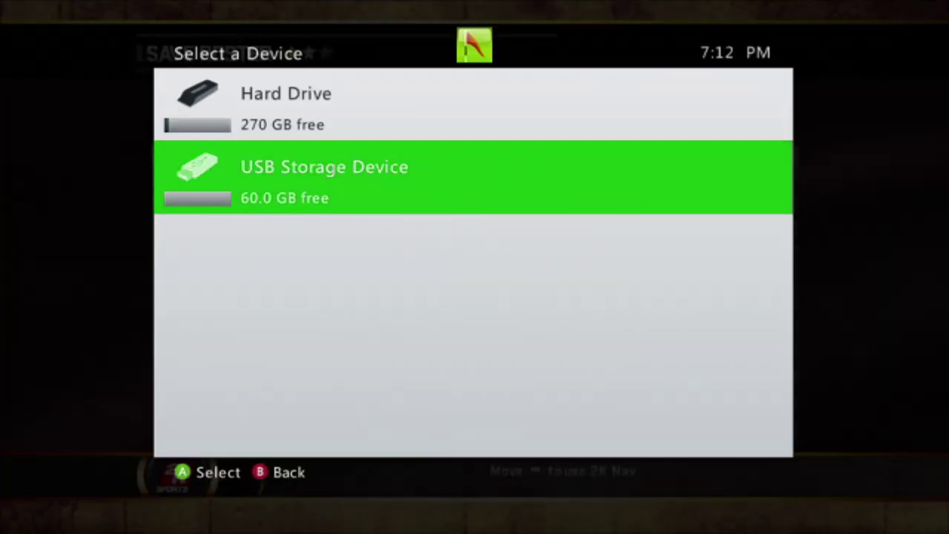
pyautogui.press('Return')
pyautogui.press('Return')
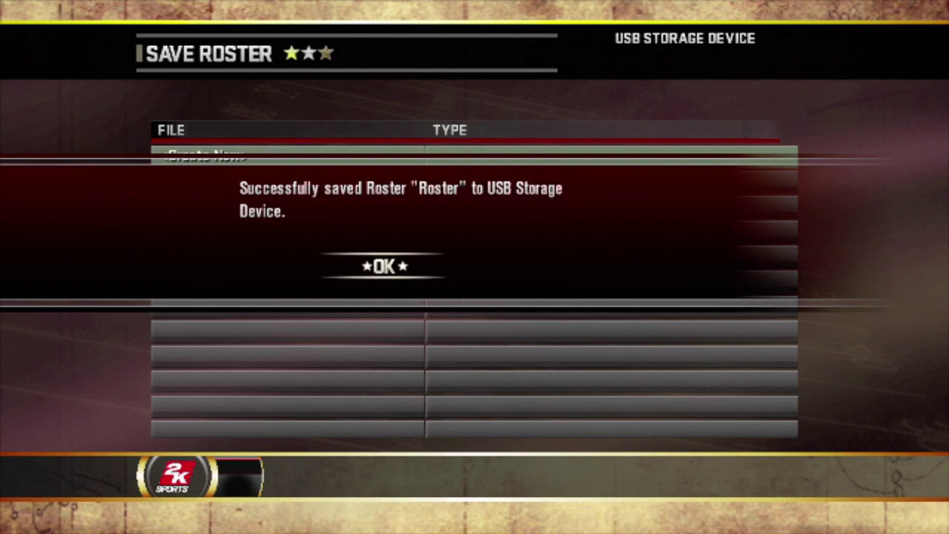
pyautogui.press('Return')
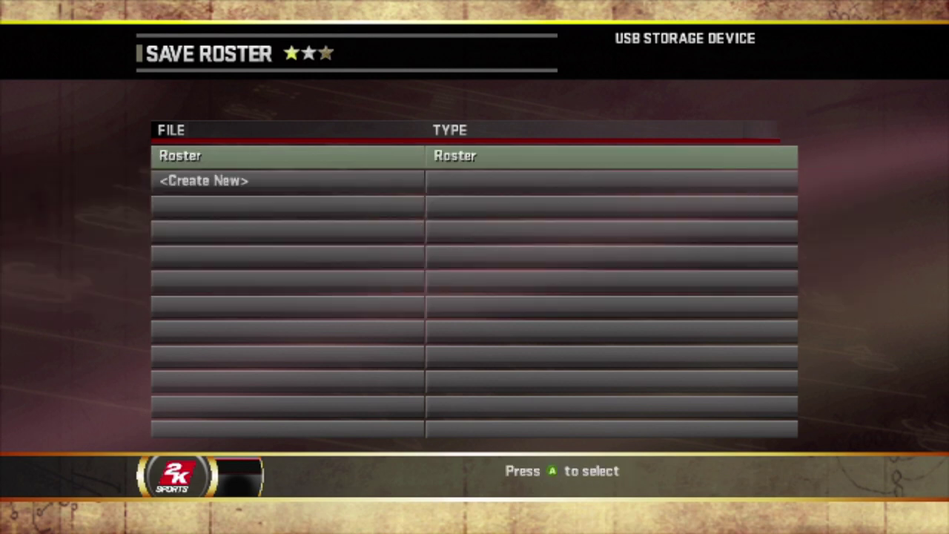
pyautogui.press('Escape')
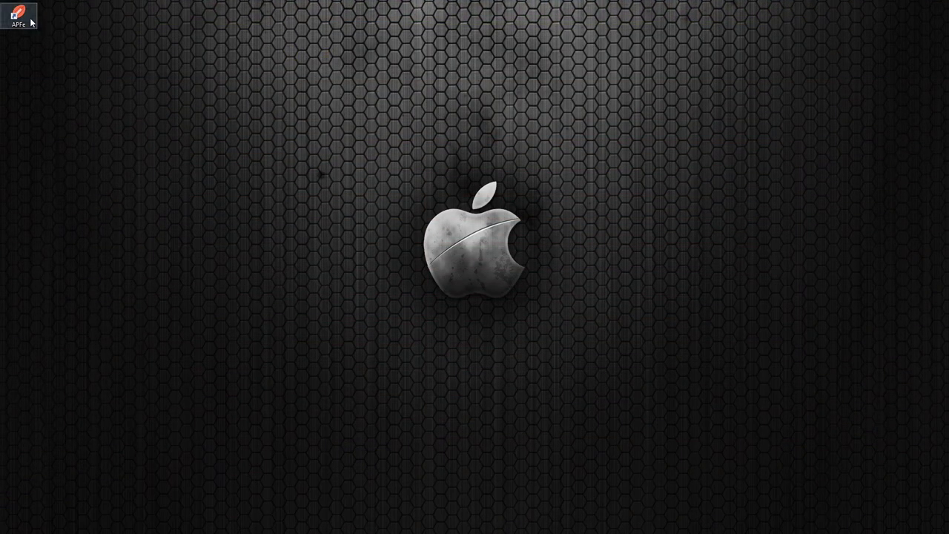
# Switch to the APFe editor on the PC and continue past the Getting Started dialog.
pyautogui.click(24, 16)
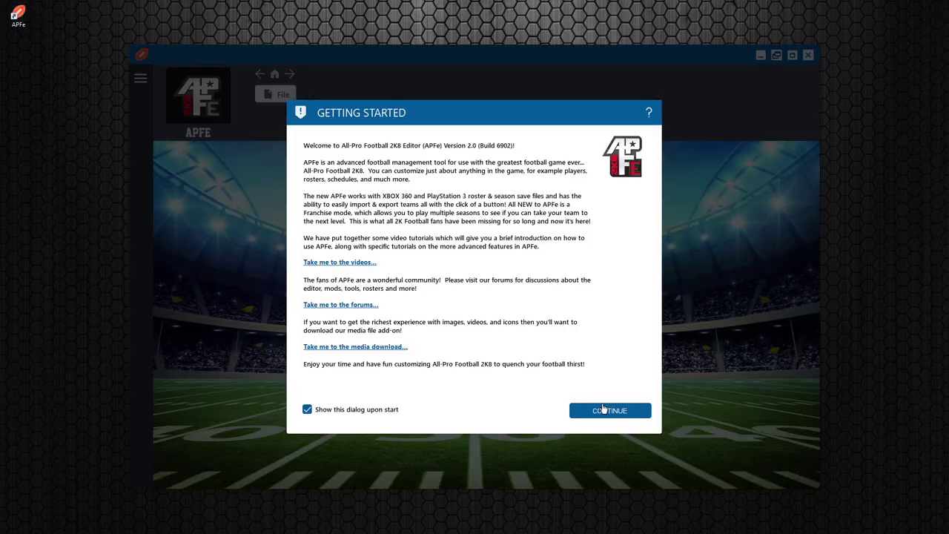
pyautogui.click(602, 408)
# Open Roster.ROS from the all-zero profile's 54540807/00000001 folder on the USB drive, declining to rebuild it for OFFLINE mode.
pyautogui.click(264, 99)
pyautogui.click(269, 118)
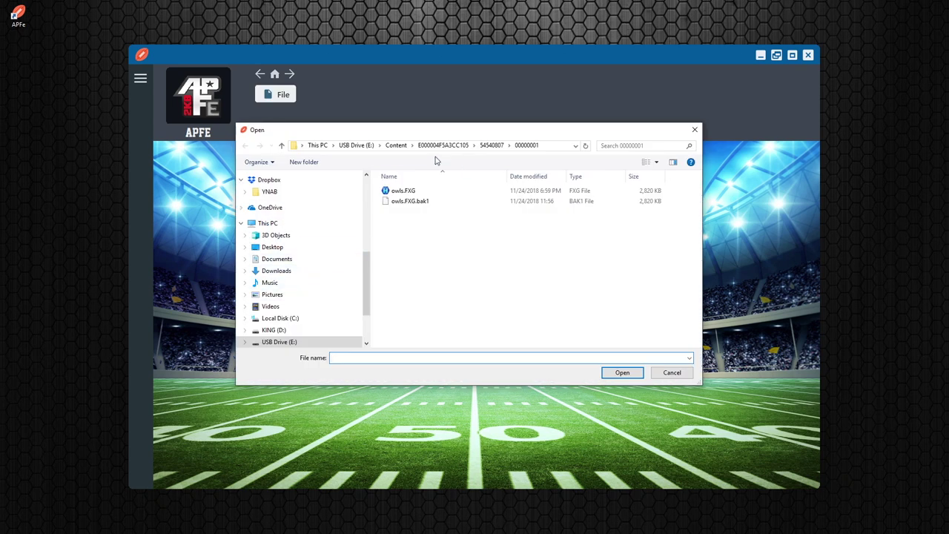
pyautogui.click(397, 147)
pyautogui.doubleClick(396, 192)
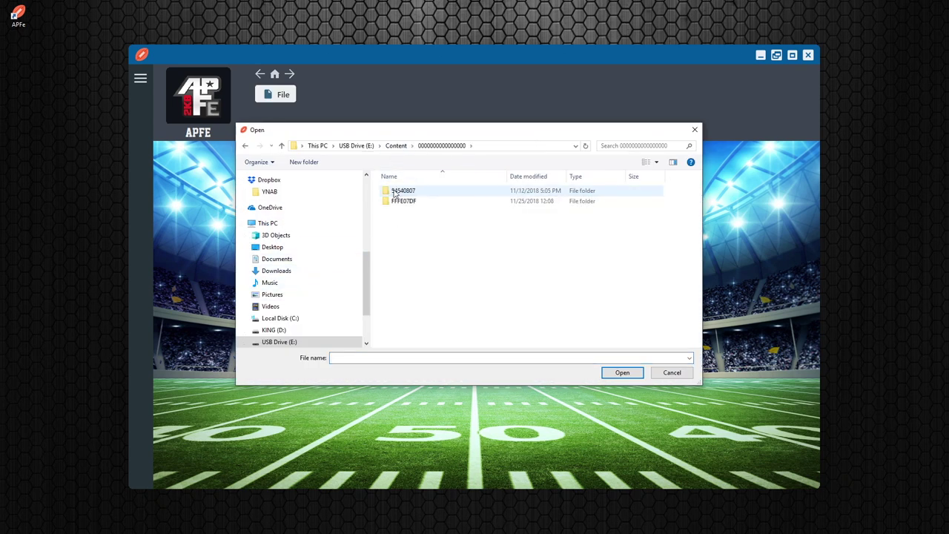
pyautogui.doubleClick(397, 192)
pyautogui.doubleClick(406, 192)
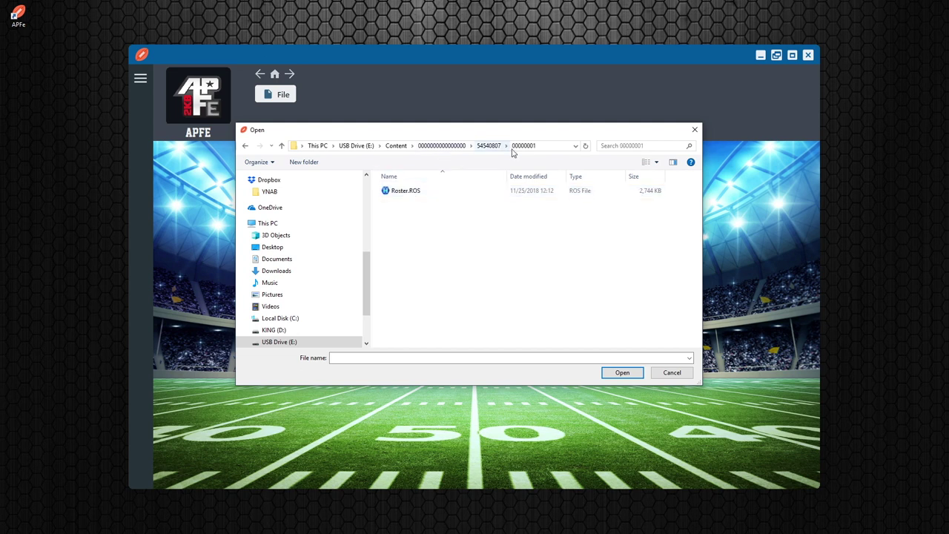
pyautogui.doubleClick(413, 190)
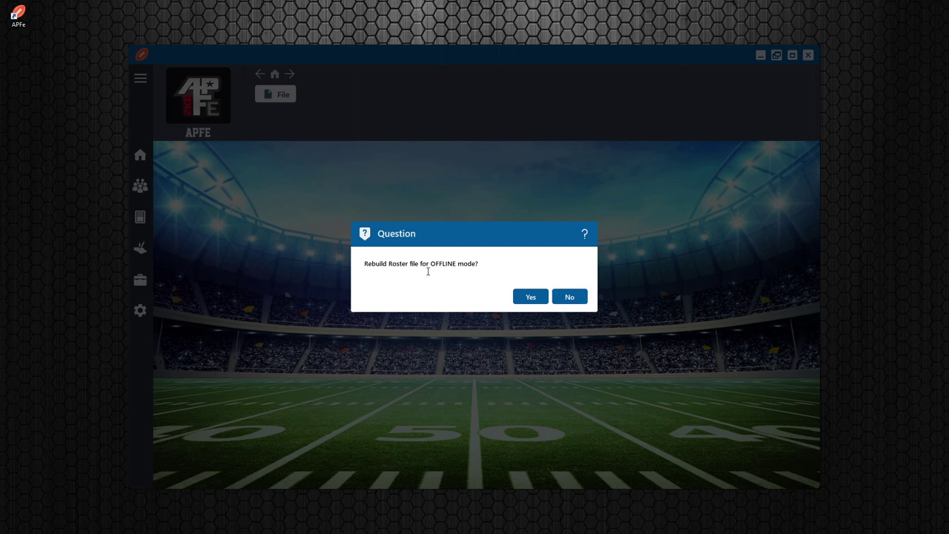
pyautogui.click(578, 298)
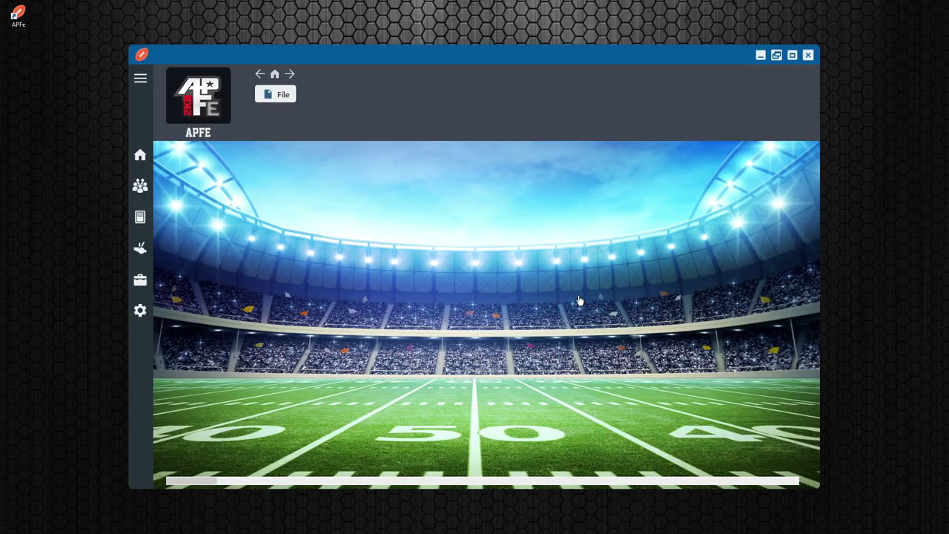